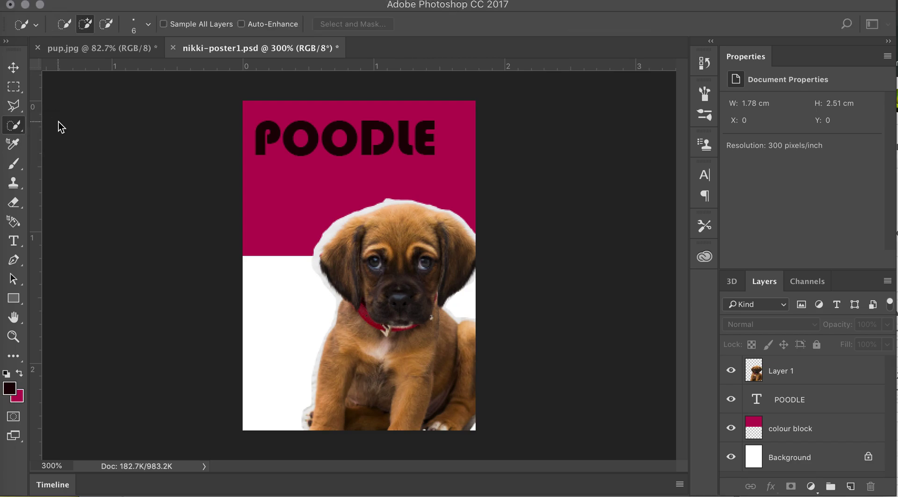
On Layer 1, select the puppy's eye nearer the white area using the Quick Selection tool
left_click(582, 202)
left_click(791, 371)
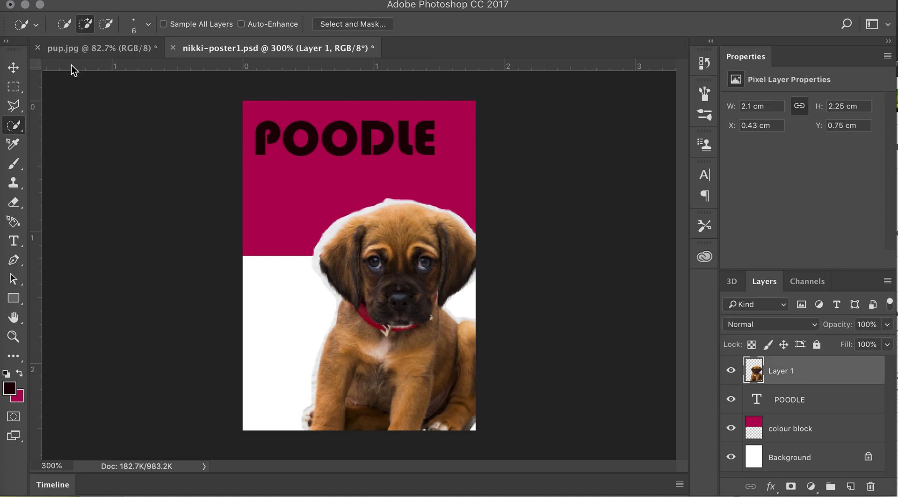
left_click(13, 336)
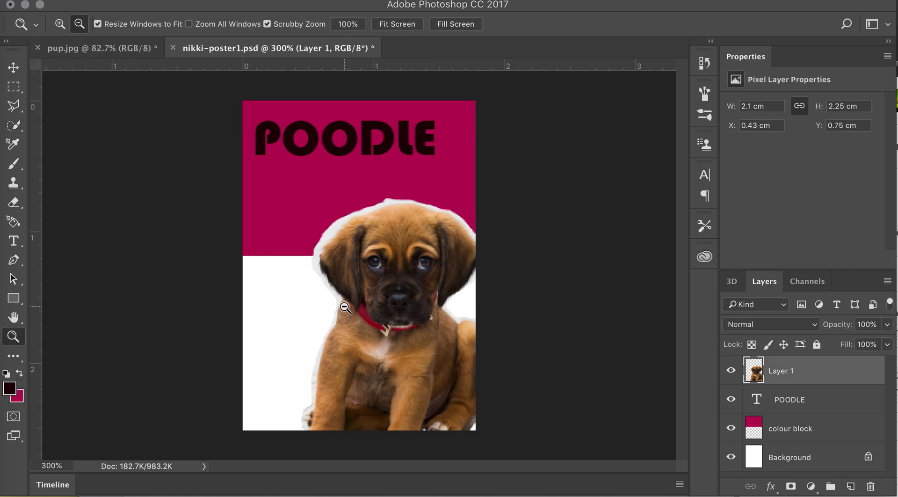
left_click(418, 304)
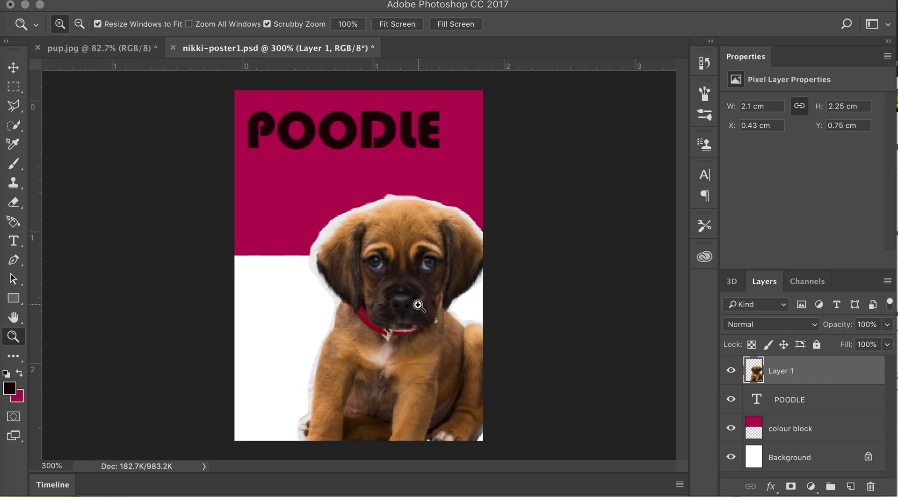
left_click(418, 305)
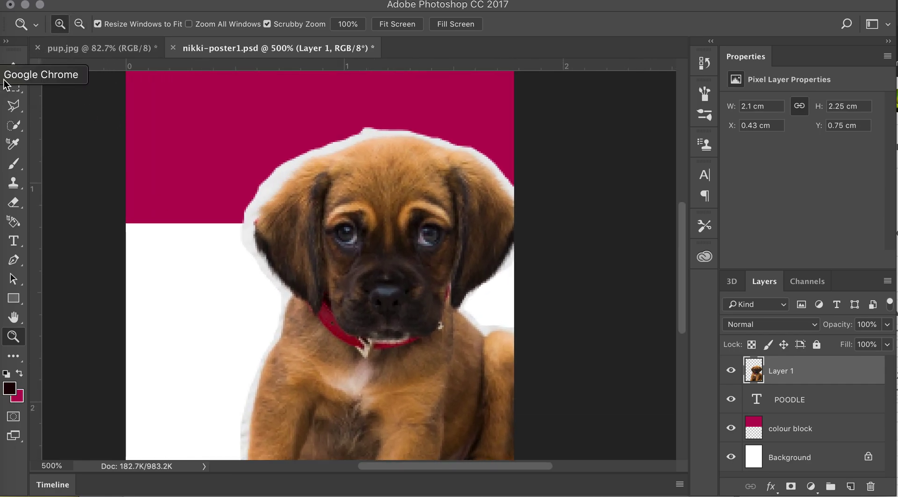
left_click(14, 125)
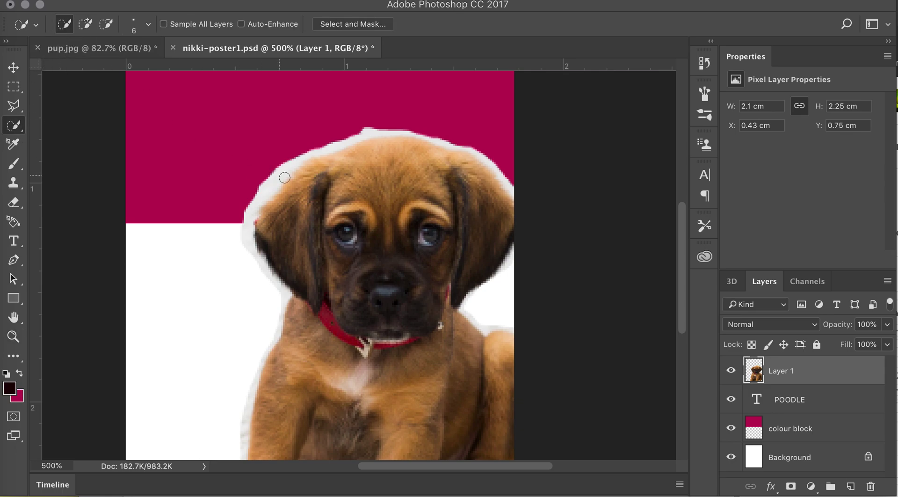
left_click(344, 234)
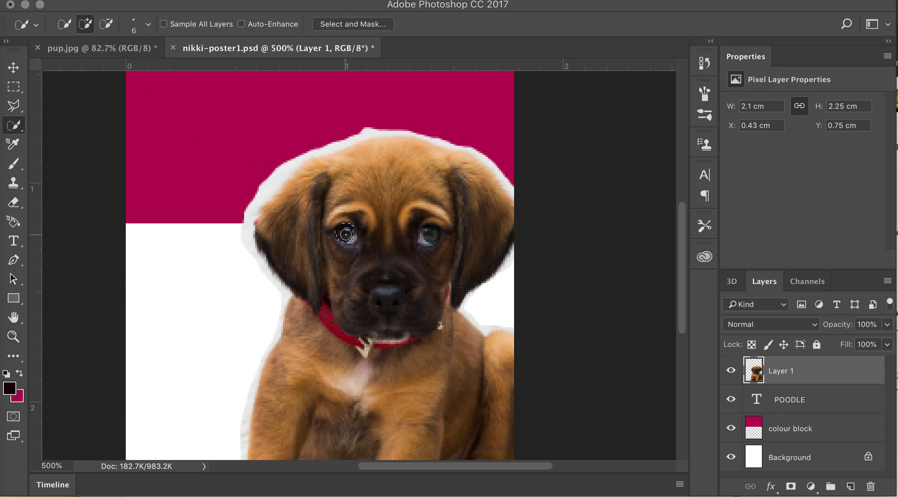
Set the background colour to turquoise and fill the selected eye with it
left_click(24, 400)
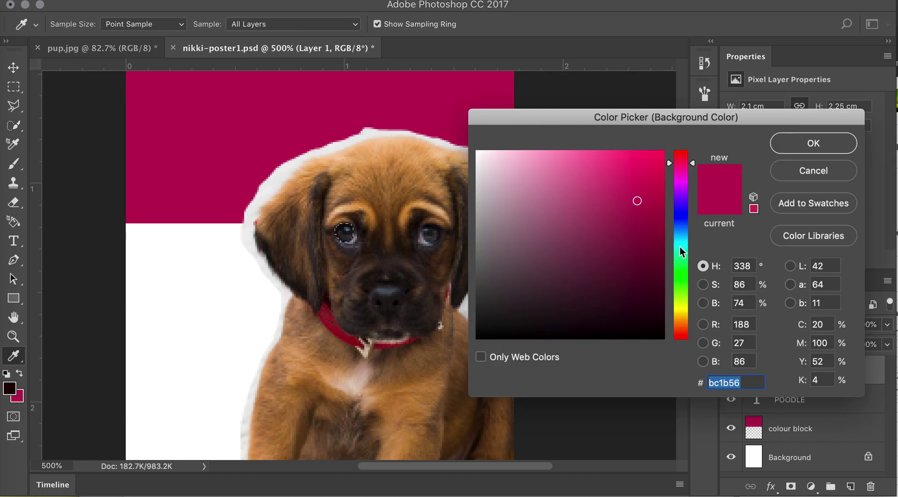
left_click(679, 247)
left_click(814, 146)
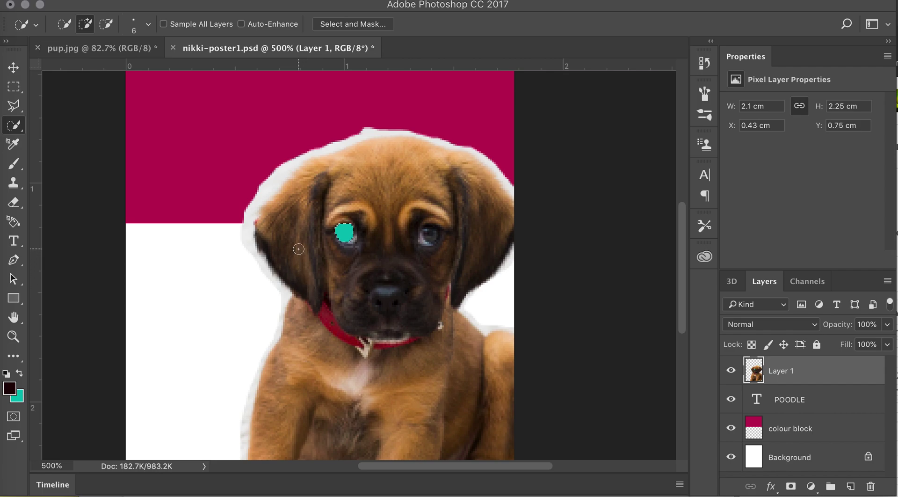
Add the puppy's nose to the Quick Selection and set the tool to subtract from the selection
left_click(378, 295)
left_click_drag(387, 295, 395, 305)
left_click(107, 25)
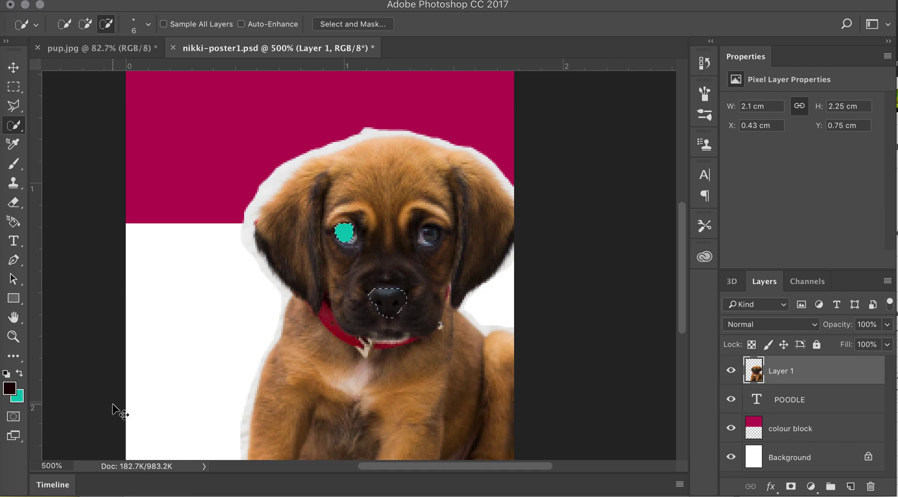
Try filling the selected nose with the turquoise background colour, and undo the fill
key("super+BackSpace")
key("super+d")
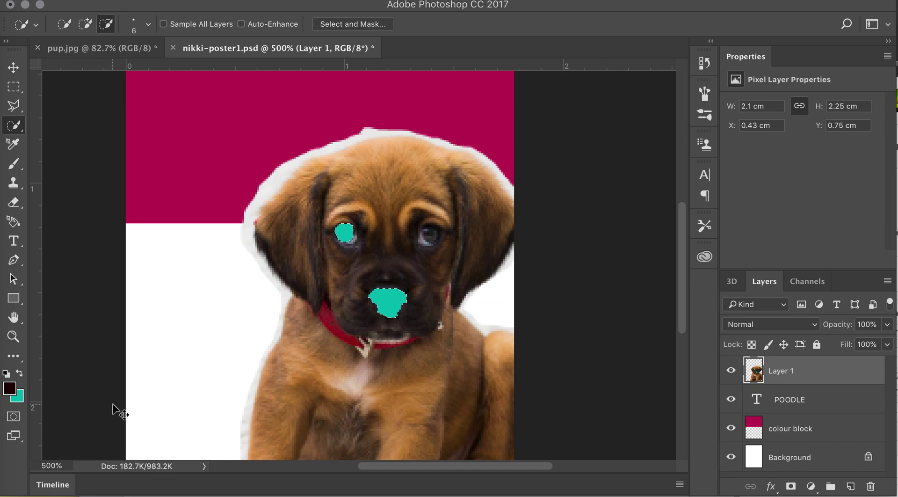
key("super+alt+z")
key("super+alt+z")
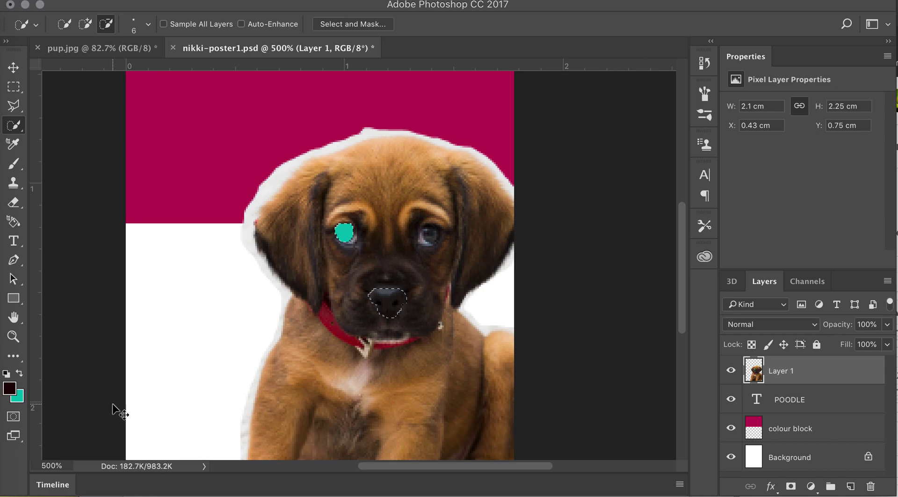
Copy the selected eye and nose to a new layer, and undo a trial move of the copy over the white area
key("super+j")
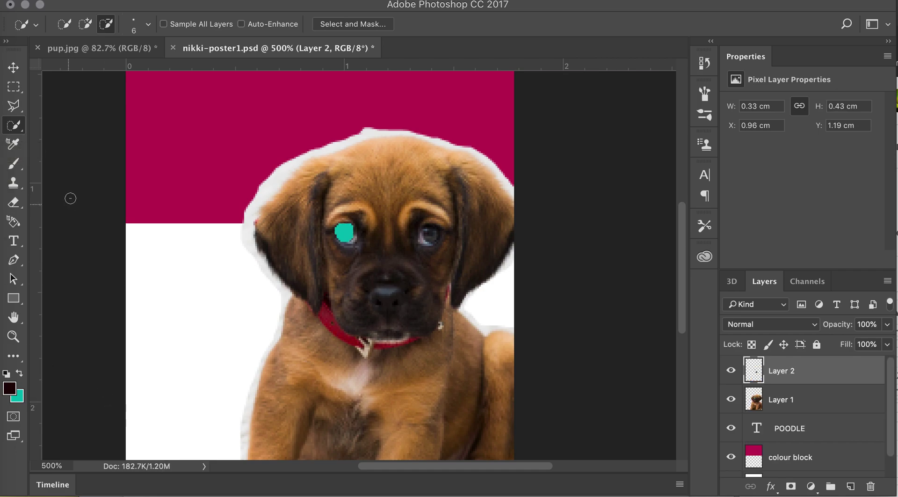
left_click(20, 71)
left_click_drag(384, 298, 190, 312)
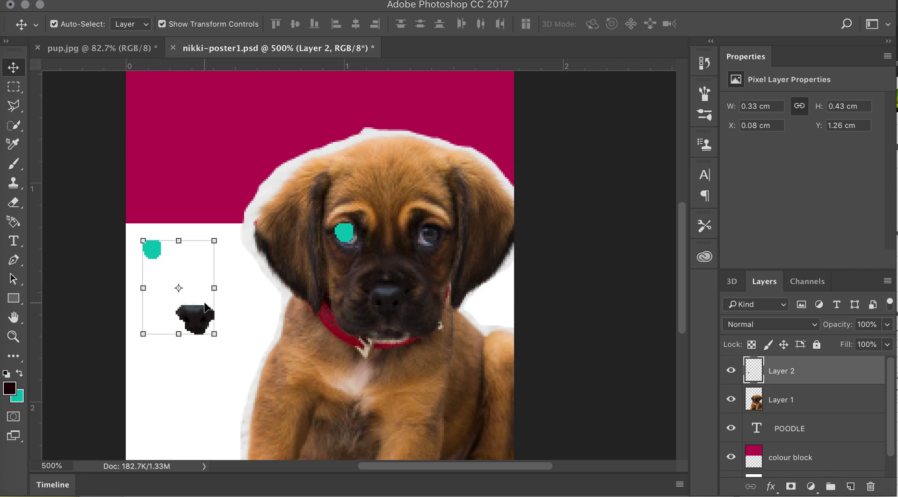
key("super+z")
left_click(248, 305)
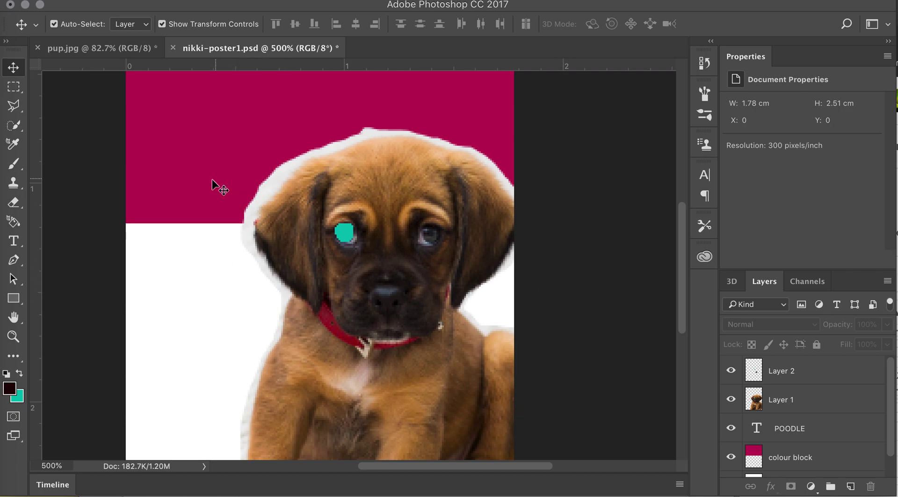
Select the forehead fur on Layer 1 with the Magic Wand tool and fill it with the turquoise background colour
left_click(17, 128)
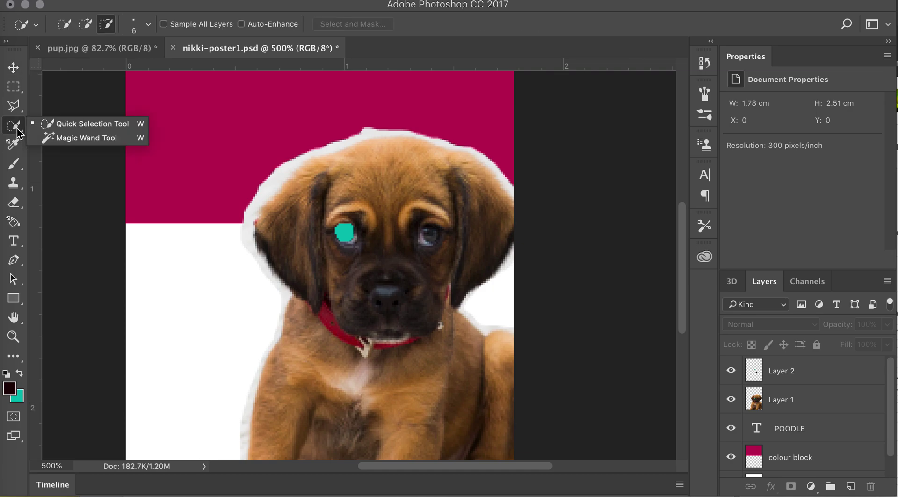
left_click(60, 139)
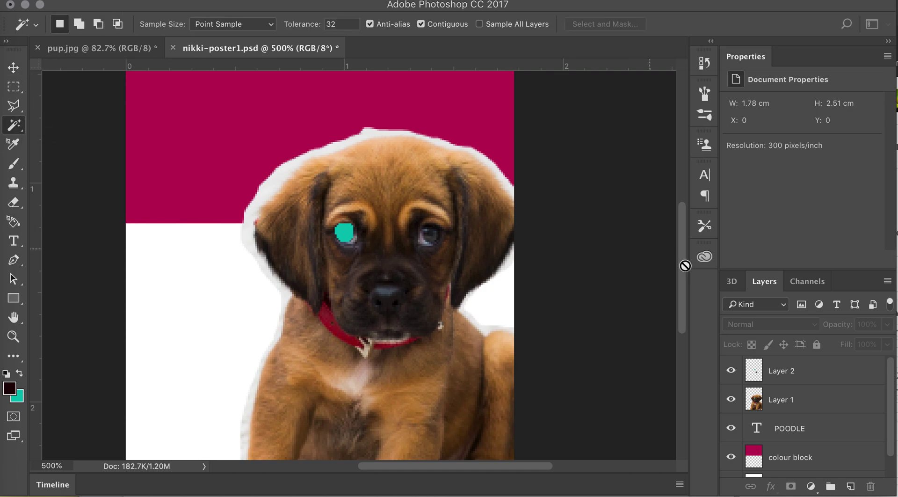
left_click(794, 400)
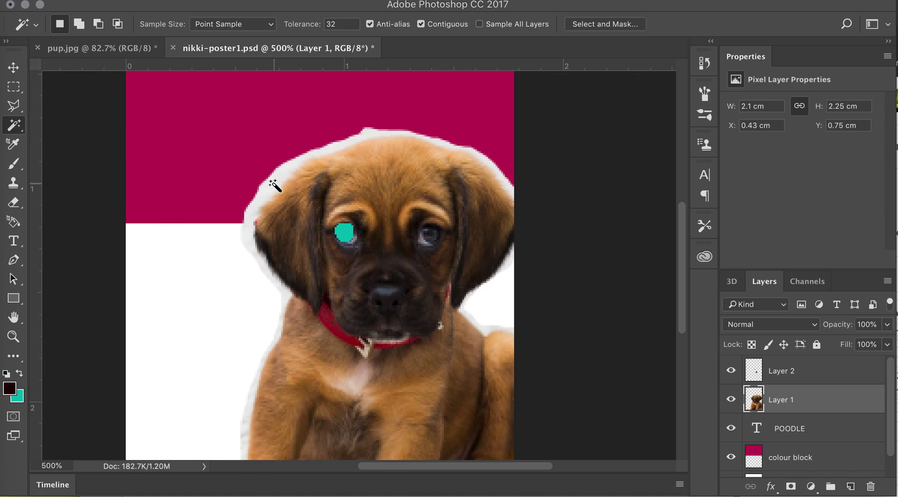
left_click(387, 186)
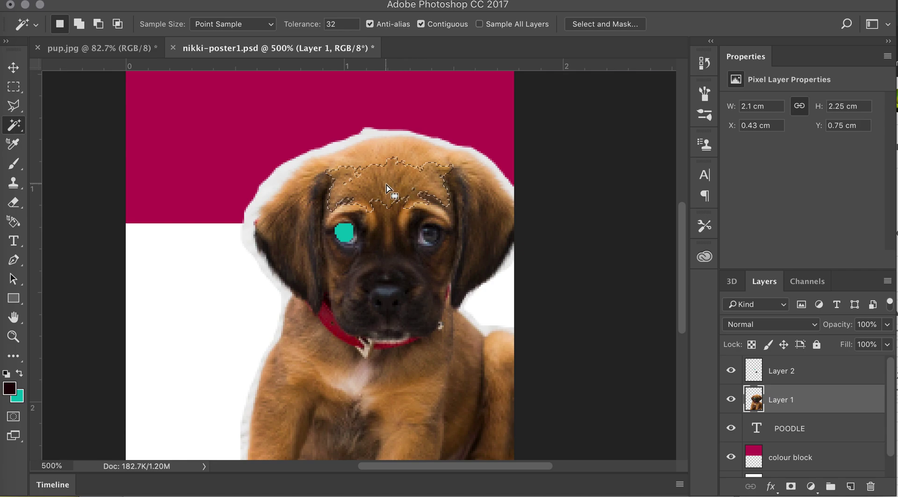
key("super+BackSpace")
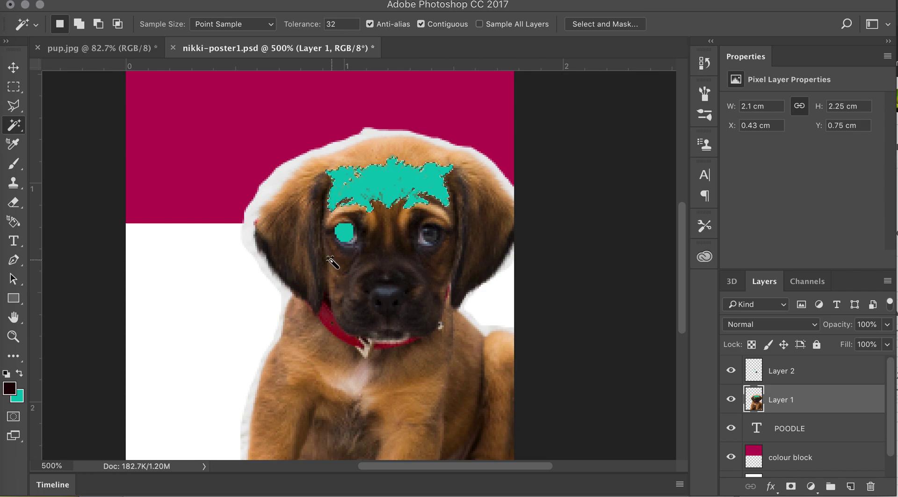
Select the fur of the puppy's front leg beside the white area with the Magic Wand and fill it with turquoise
scroll(327, 234, "down", 10)
left_click(279, 209)
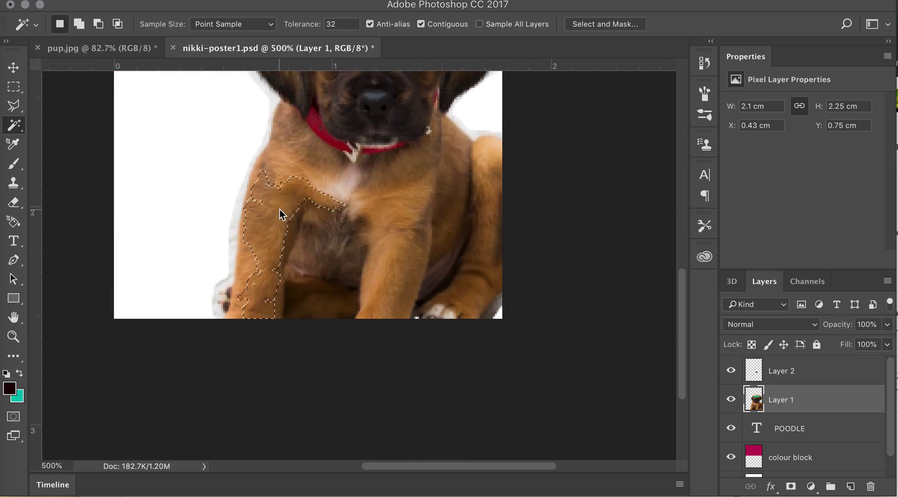
key("super+BackSpace")
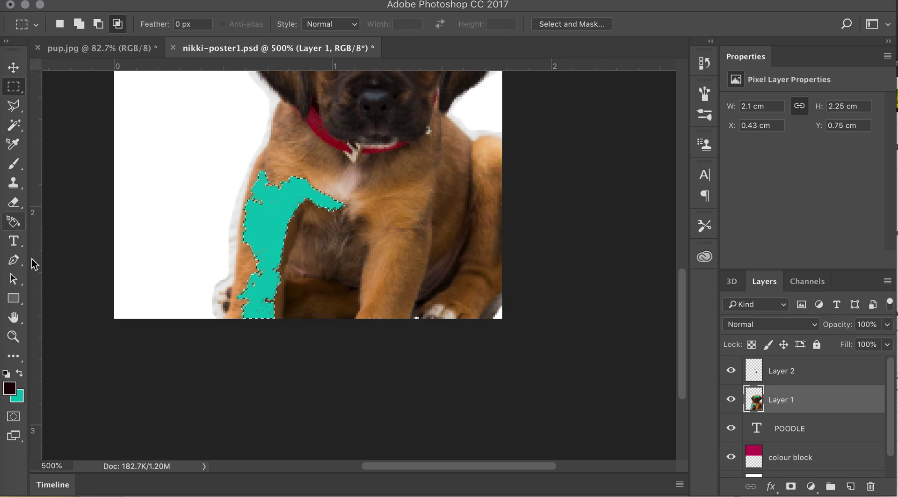
Switch to the Rectangular Marquee tool and clear the selection around the filled front leg
left_click(13, 336)
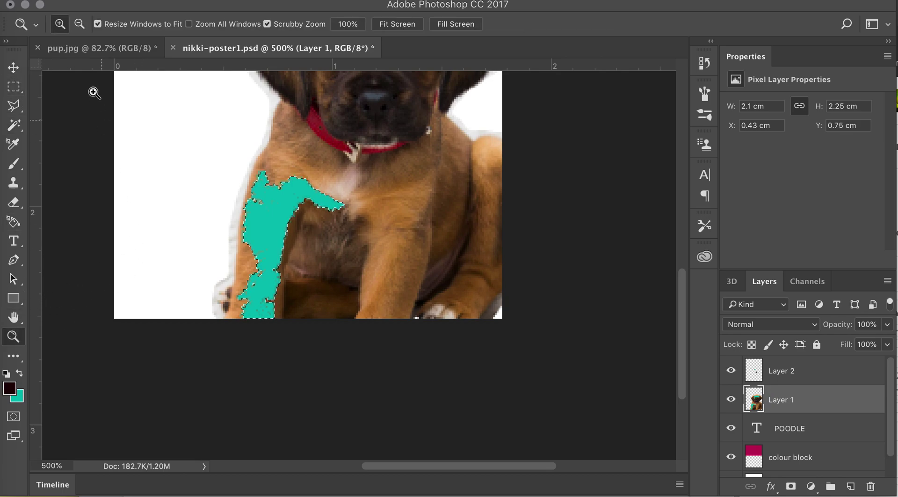
left_click(79, 24)
left_click(279, 219)
left_click(286, 227)
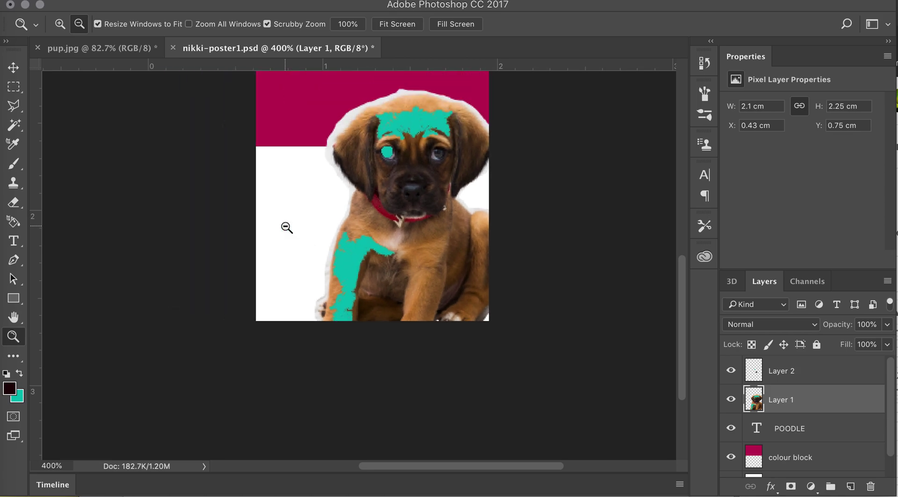
left_click(487, 316)
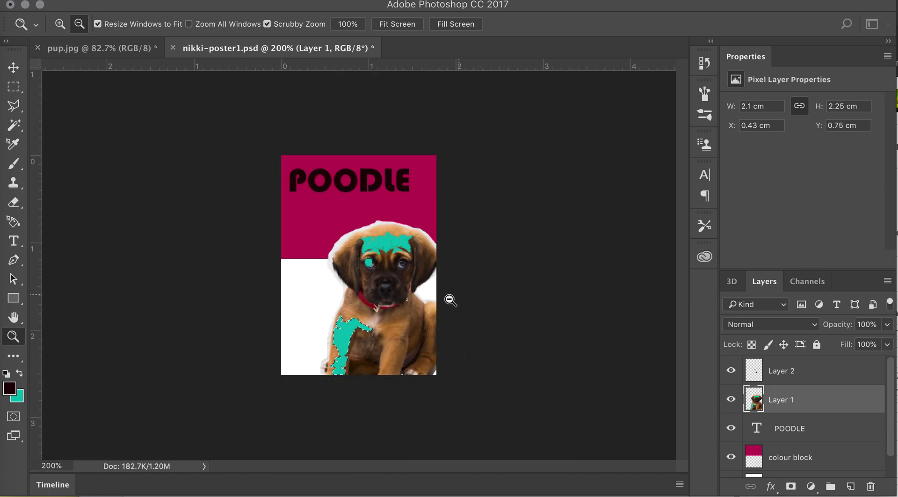
scroll(346, 277, "up", 3)
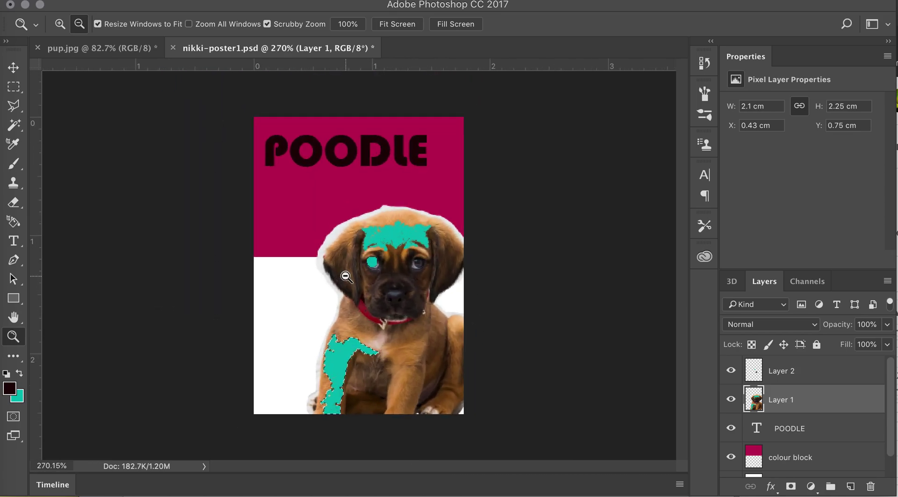
scroll(346, 277, "up", 3)
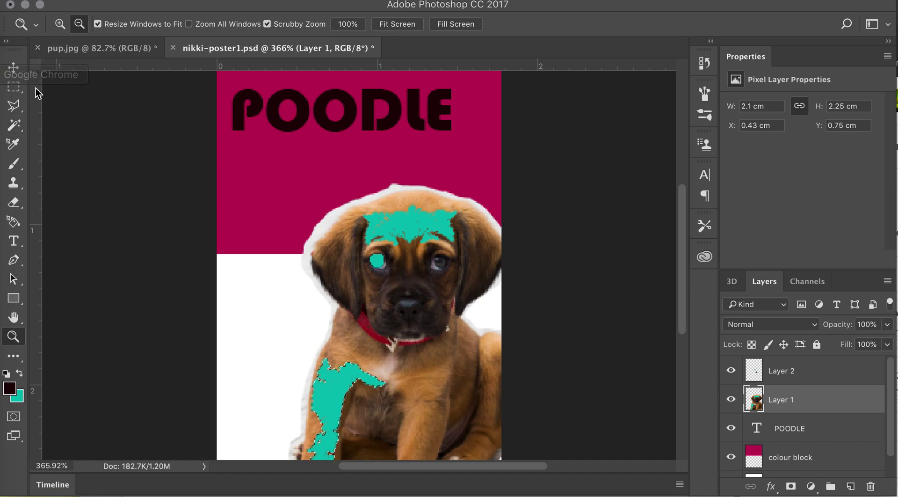
left_click(16, 90)
key("super+d")
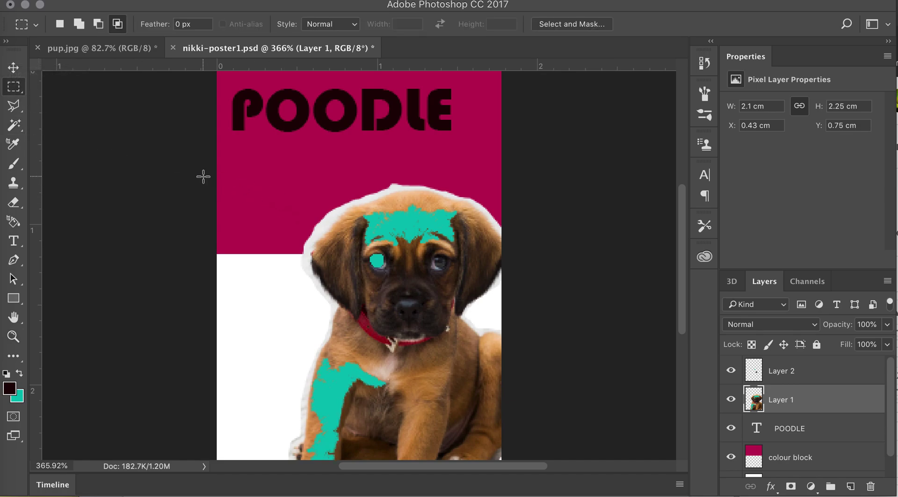